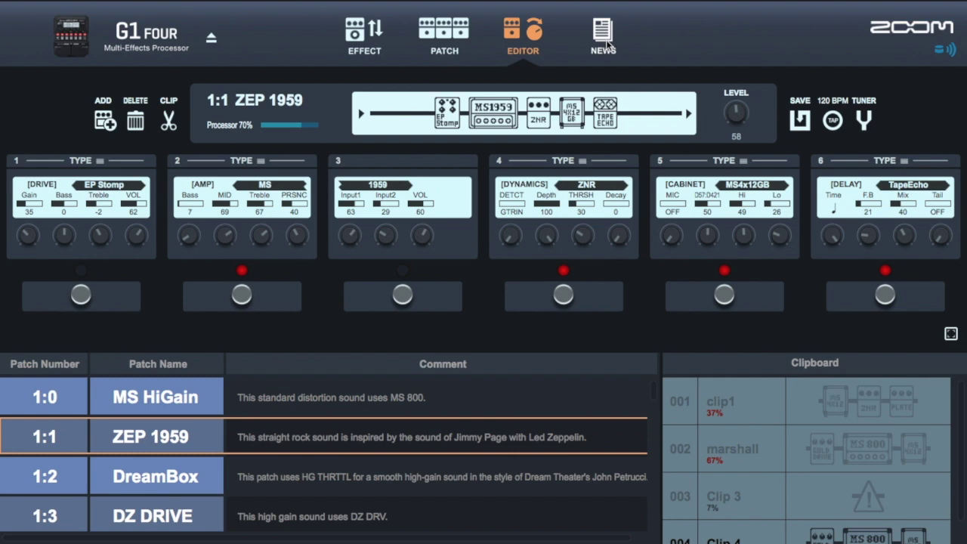
Browse the News page of update articles, then return to editing patch ZEP 1959
{"action": "left_click", "coordinate": [608, 46]}
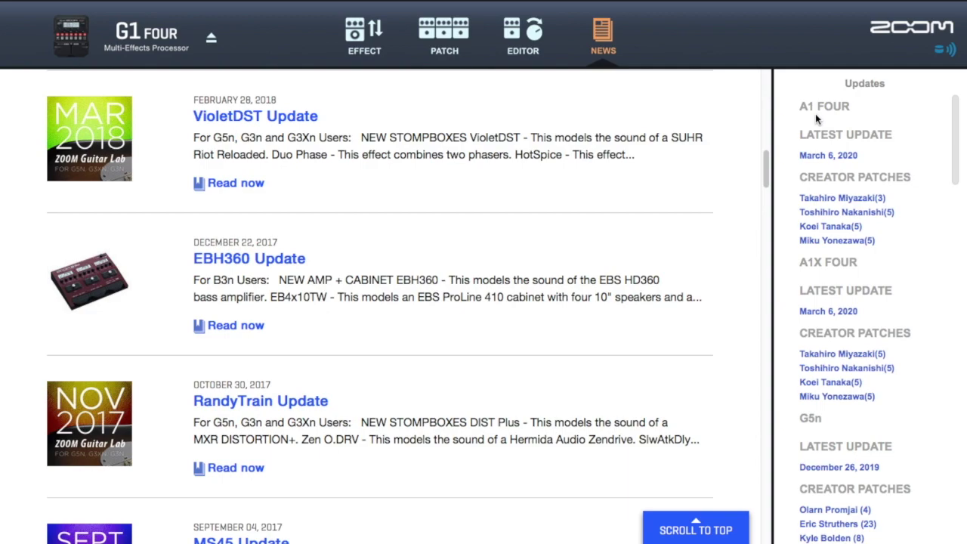
{"action": "scroll", "coordinate": [865, 204], "scroll_direction": "down", "scroll_amount": 3}
{"action": "scroll", "coordinate": [865, 206], "scroll_direction": "down", "scroll_amount": 2}
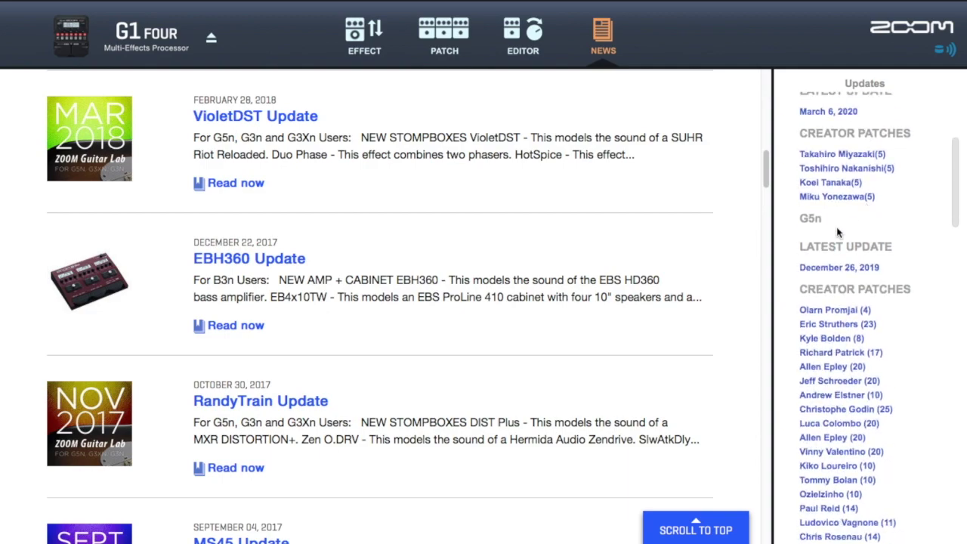
{"action": "scroll", "coordinate": [447, 254], "scroll_direction": "up", "scroll_amount": 2}
{"action": "scroll", "coordinate": [446, 251], "scroll_direction": "down", "scroll_amount": 5}
{"action": "scroll", "coordinate": [442, 253], "scroll_direction": "up", "scroll_amount": 2}
{"action": "scroll", "coordinate": [468, 234], "scroll_direction": "down", "scroll_amount": 2}
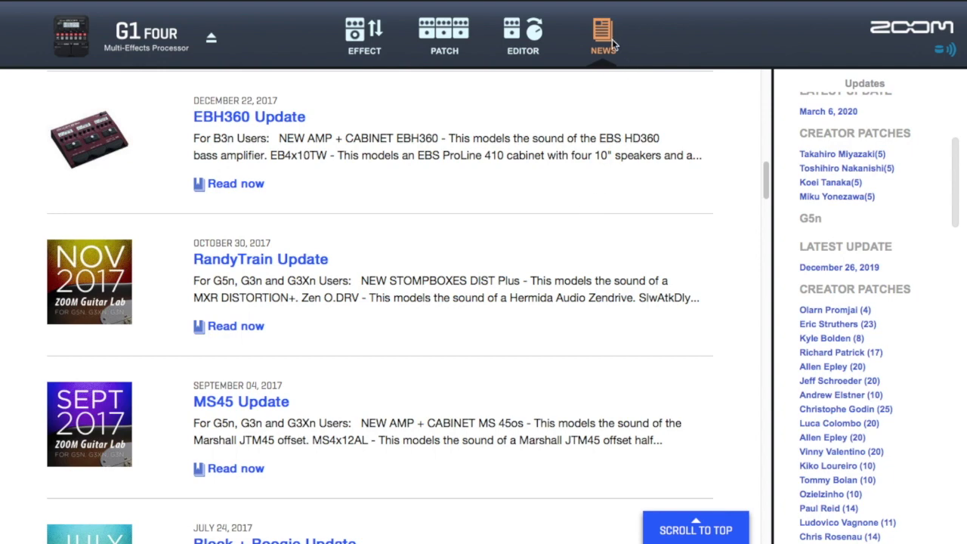
{"action": "left_click", "coordinate": [522, 34]}
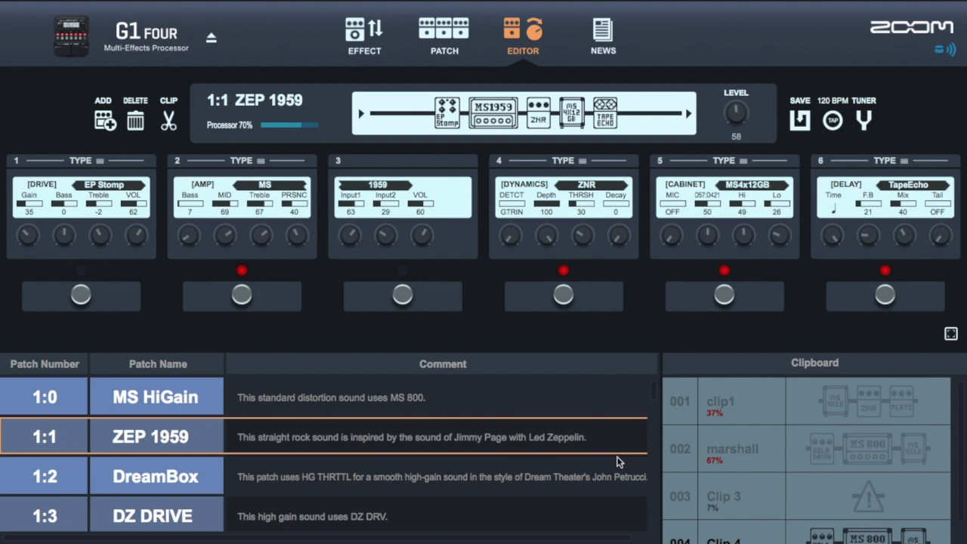
Enlarge the effect units and scroll sideways along the effect chain for a closer look
{"action": "left_click", "coordinate": [950, 335]}
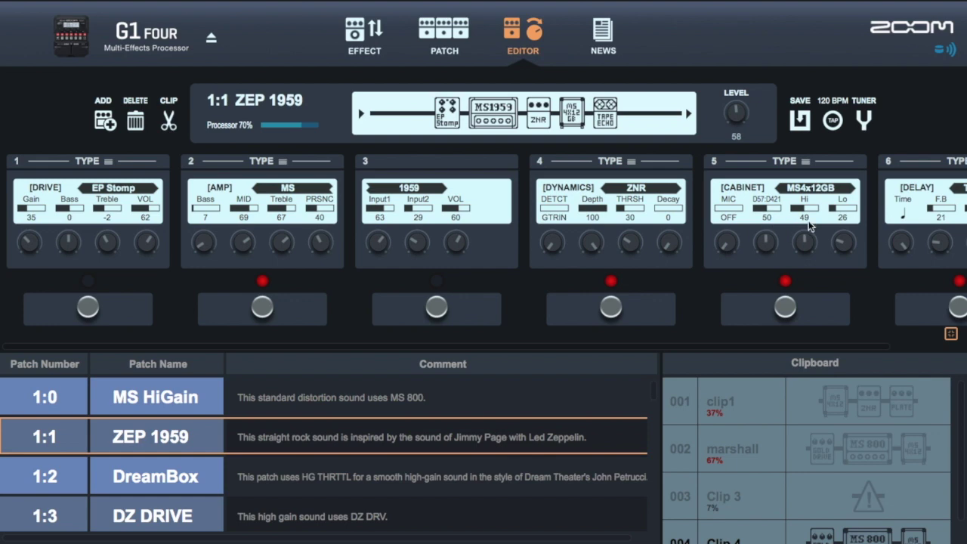
{"action": "scroll", "coordinate": [809, 225], "scroll_direction": "right", "scroll_amount": 5}
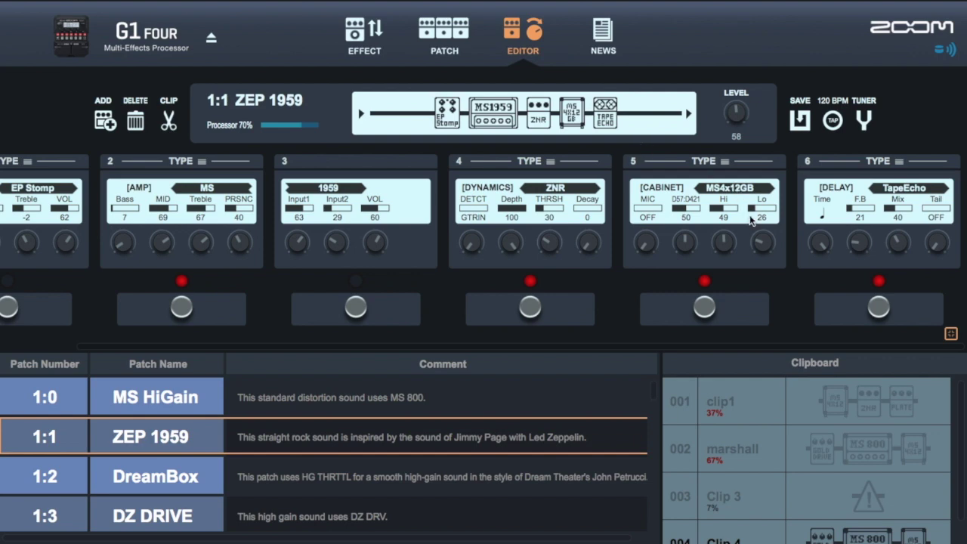
{"action": "scroll", "coordinate": [838, 276], "scroll_direction": "left", "scroll_amount": 3}
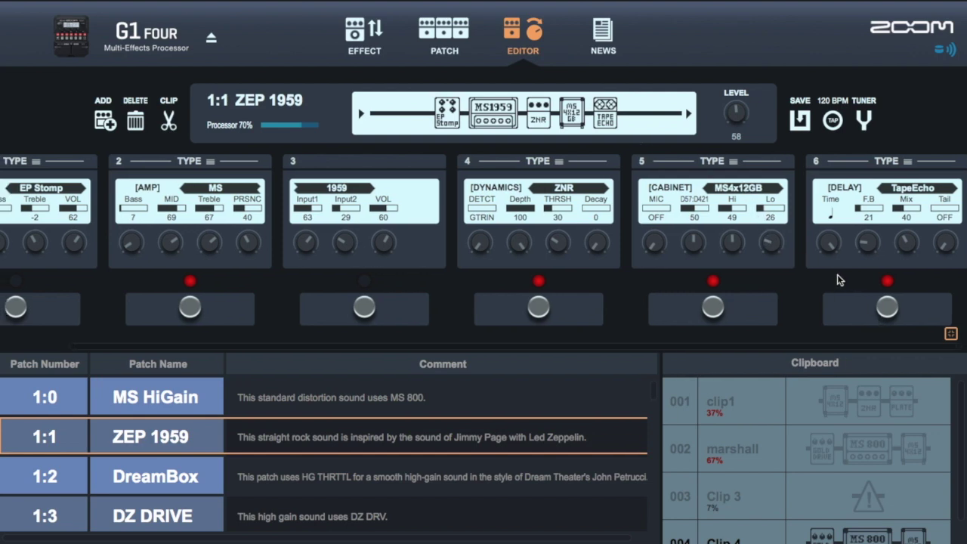
{"action": "scroll", "coordinate": [834, 275], "scroll_direction": "left", "scroll_amount": 3}
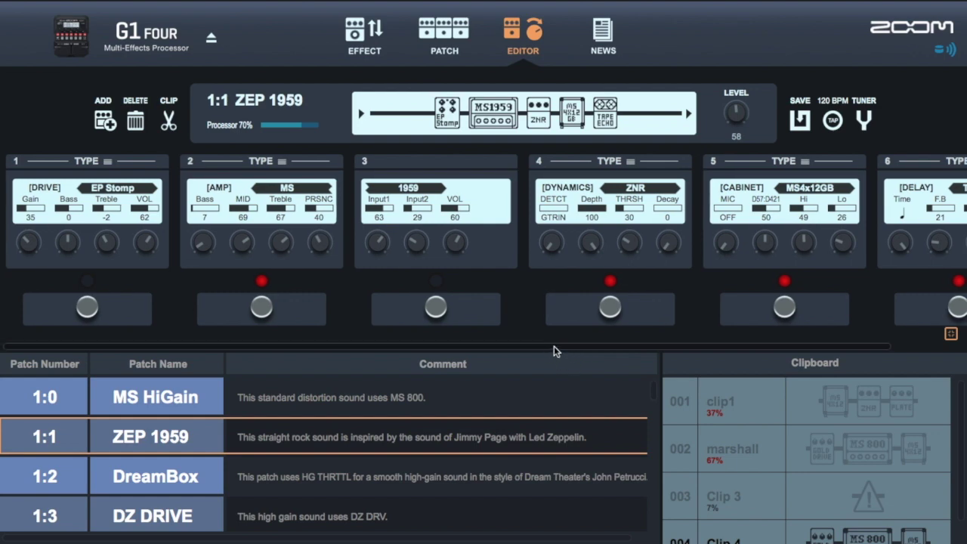
{"action": "scroll", "coordinate": [550, 347], "scroll_direction": "right", "scroll_amount": 6}
{"action": "scroll", "coordinate": [604, 352], "scroll_direction": "left", "scroll_amount": 6}
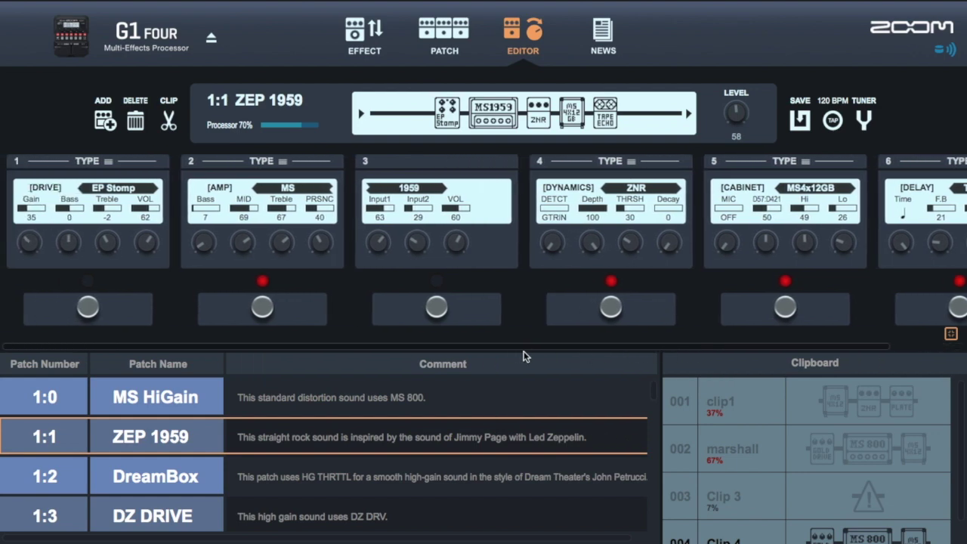
{"action": "scroll", "coordinate": [519, 351], "scroll_direction": "right", "scroll_amount": 6}
{"action": "scroll", "coordinate": [544, 349], "scroll_direction": "left", "scroll_amount": 6}
{"action": "scroll", "coordinate": [603, 362], "scroll_direction": "right", "scroll_amount": 6}
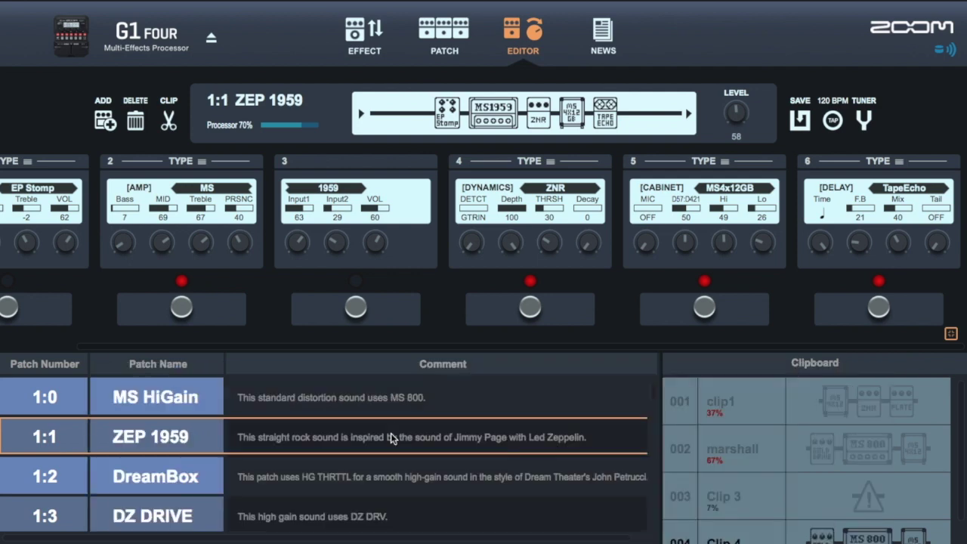
Fit all six effect units back, dismiss the no-internet notice and show the Patch list
{"action": "left_click", "coordinate": [950, 335]}
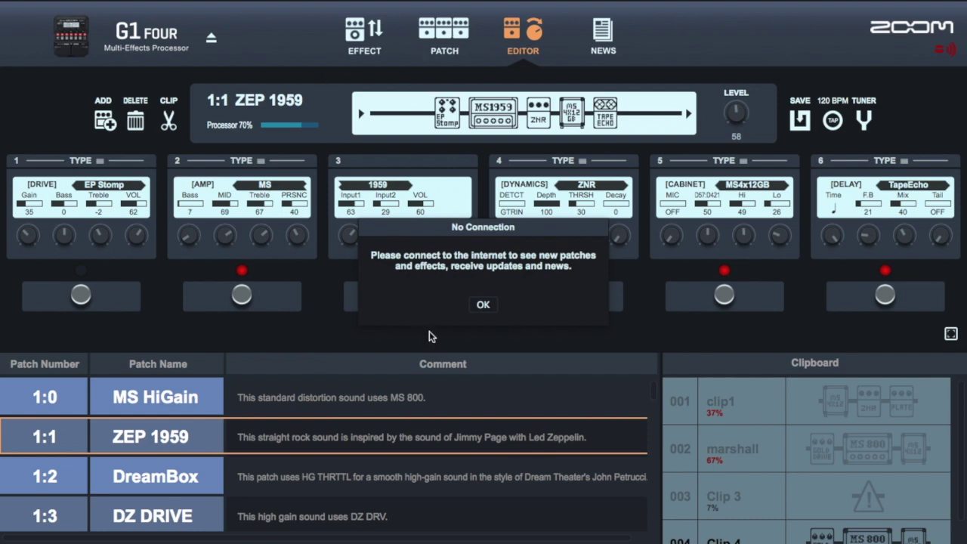
{"action": "left_click", "coordinate": [487, 305]}
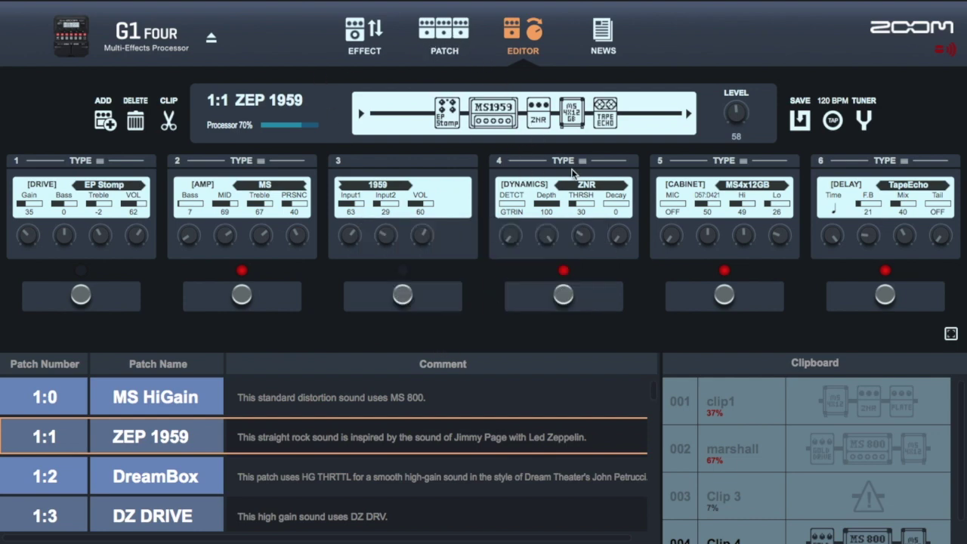
{"action": "left_click", "coordinate": [449, 35]}
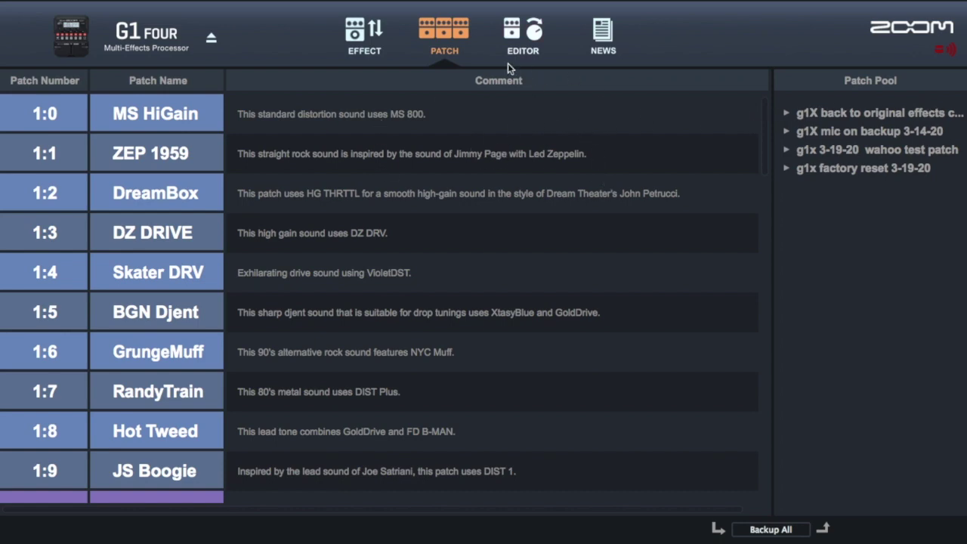
Cycle through the Effect, Patch and Editor pages, then eject the G1 FOUR from the app
{"action": "left_click", "coordinate": [379, 34]}
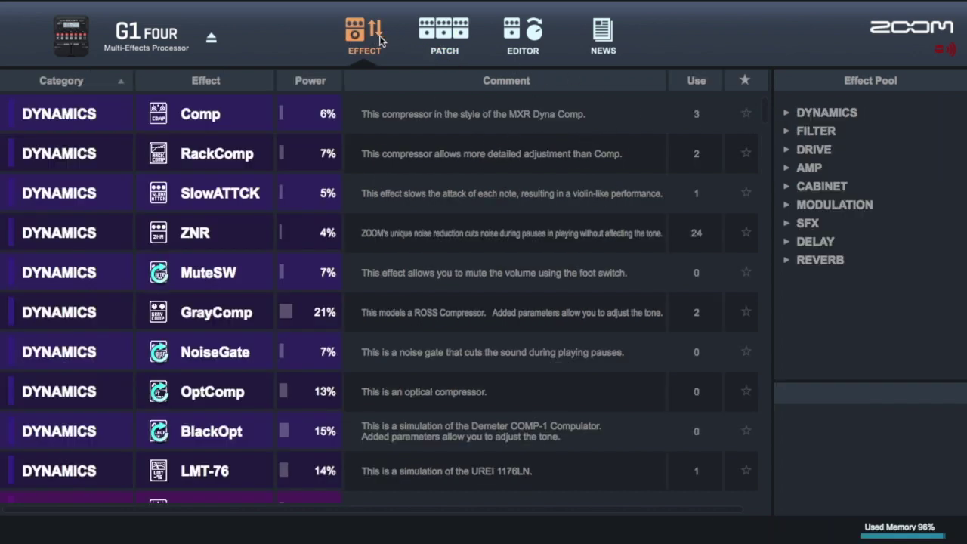
{"action": "left_click", "coordinate": [462, 33]}
{"action": "left_click", "coordinate": [532, 38]}
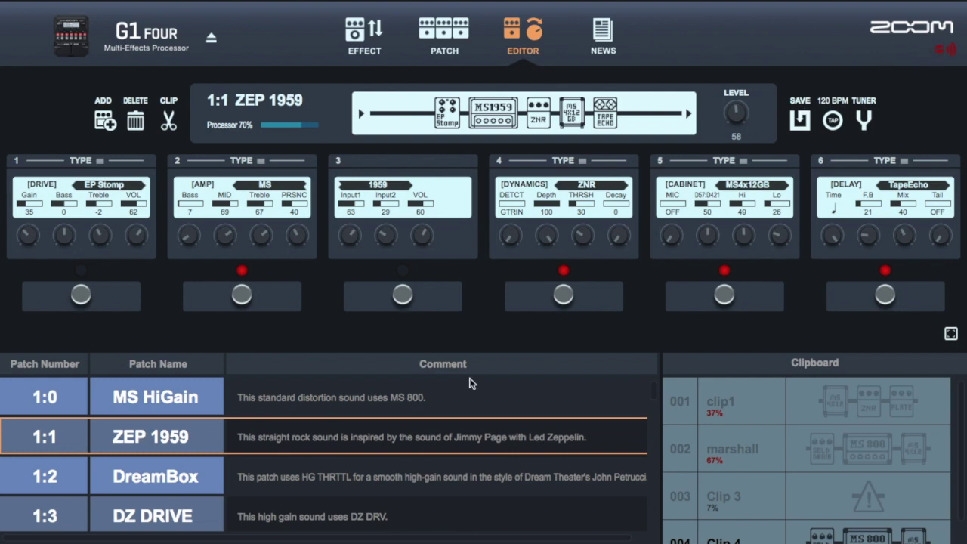
{"action": "left_click", "coordinate": [211, 40]}
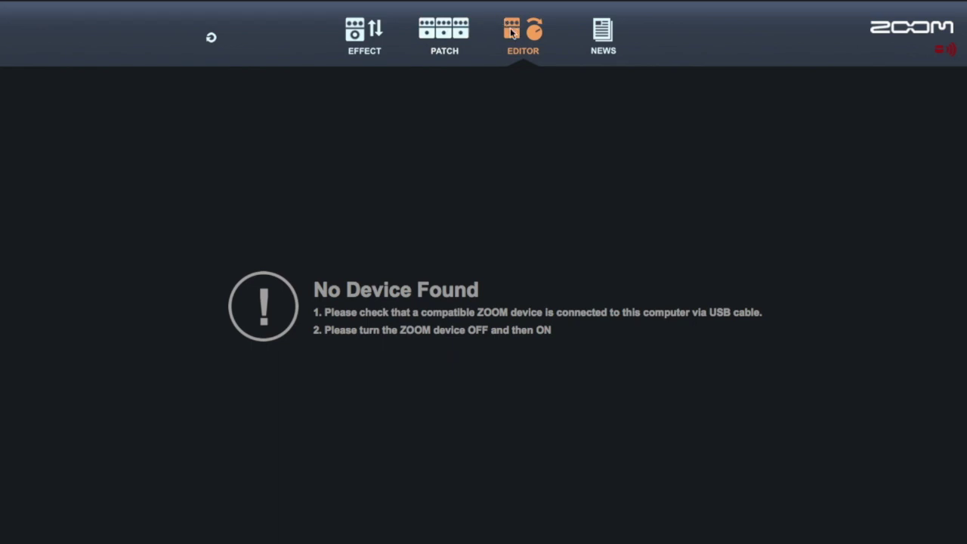
Check the Patch, Effect and Editor pages, then show the News page with EBH360, RandyTrain and MS45 updates
{"action": "left_click", "coordinate": [442, 30]}
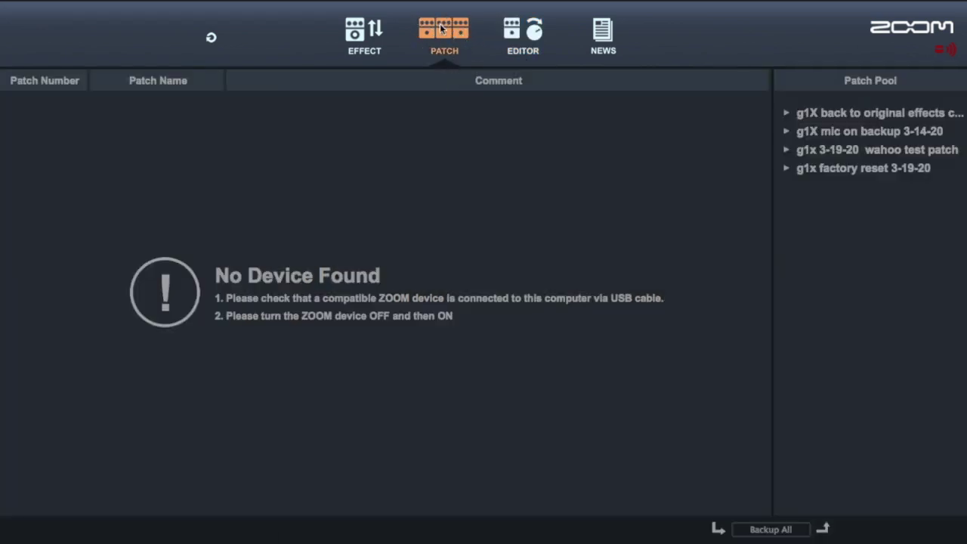
{"action": "left_click", "coordinate": [374, 44]}
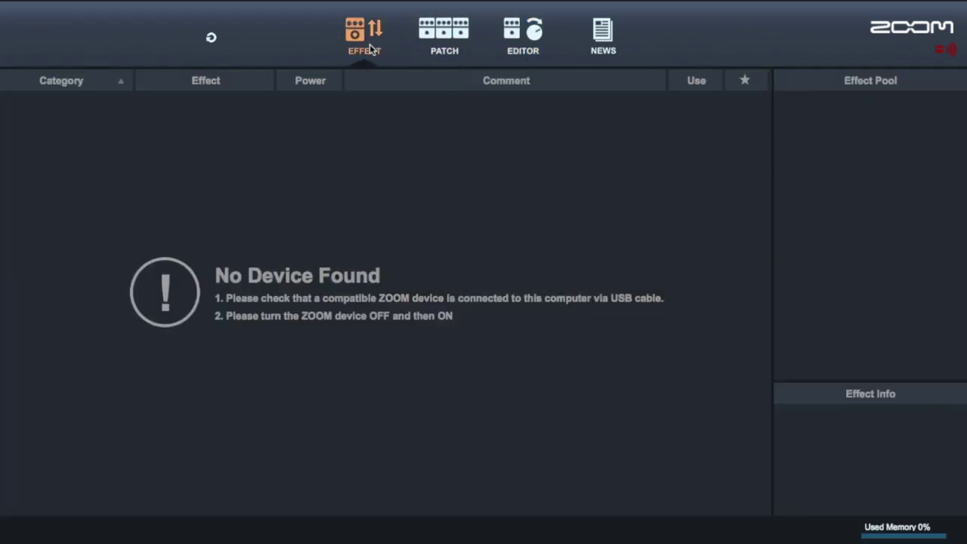
{"action": "left_click", "coordinate": [444, 38]}
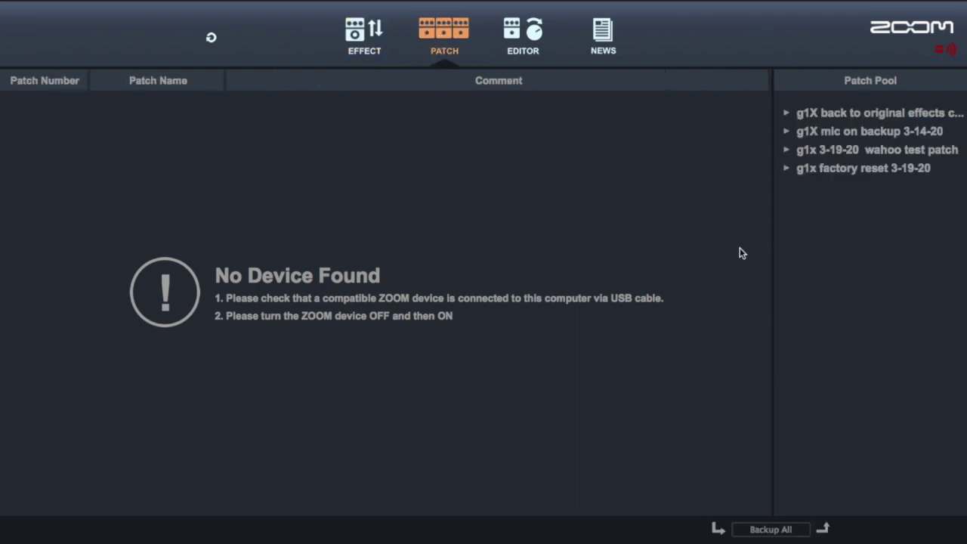
{"action": "left_click", "coordinate": [560, 34]}
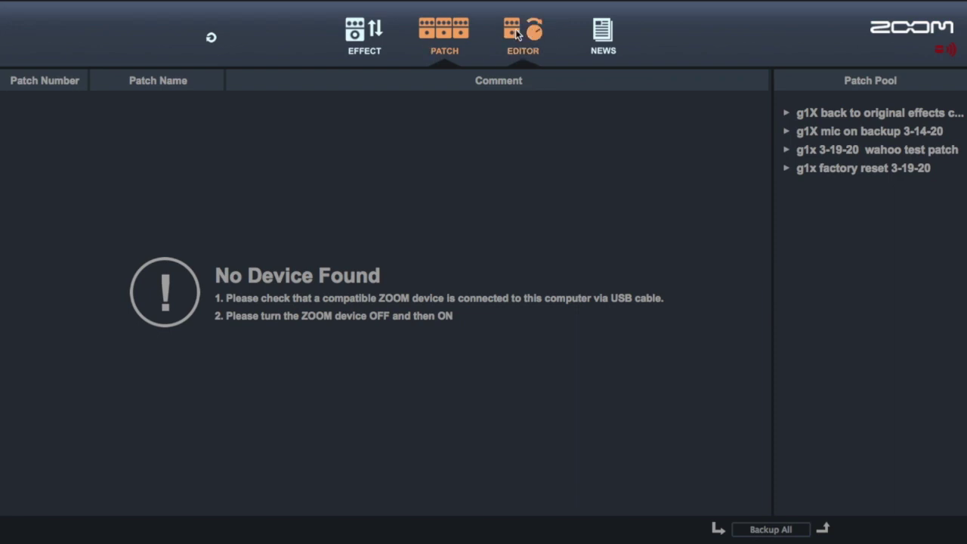
{"action": "left_click", "coordinate": [606, 33]}
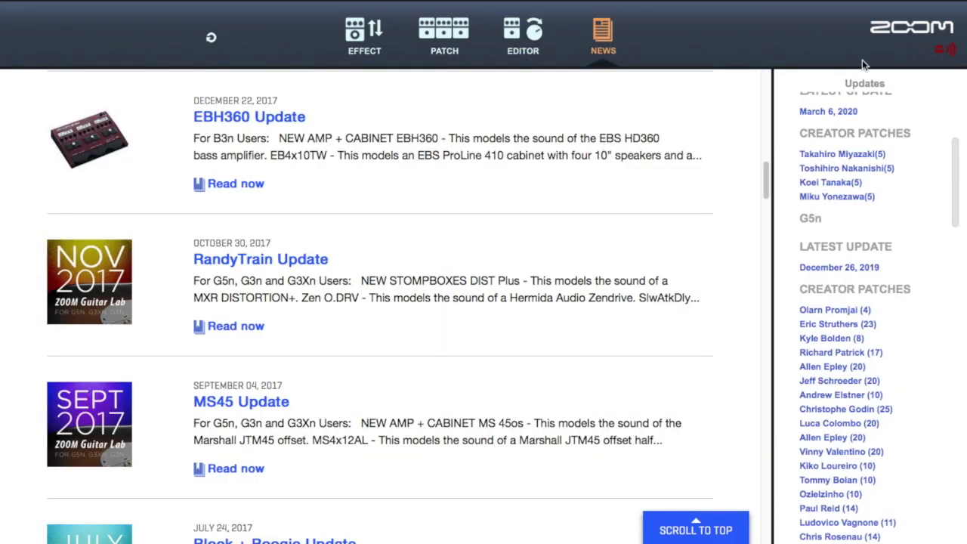
Scroll through the news articles, then return to the Editor page showing 'No Device Found'
{"action": "scroll", "coordinate": [672, 170], "scroll_direction": "down", "scroll_amount": 9}
{"action": "scroll", "coordinate": [667, 175], "scroll_direction": "up", "scroll_amount": 6}
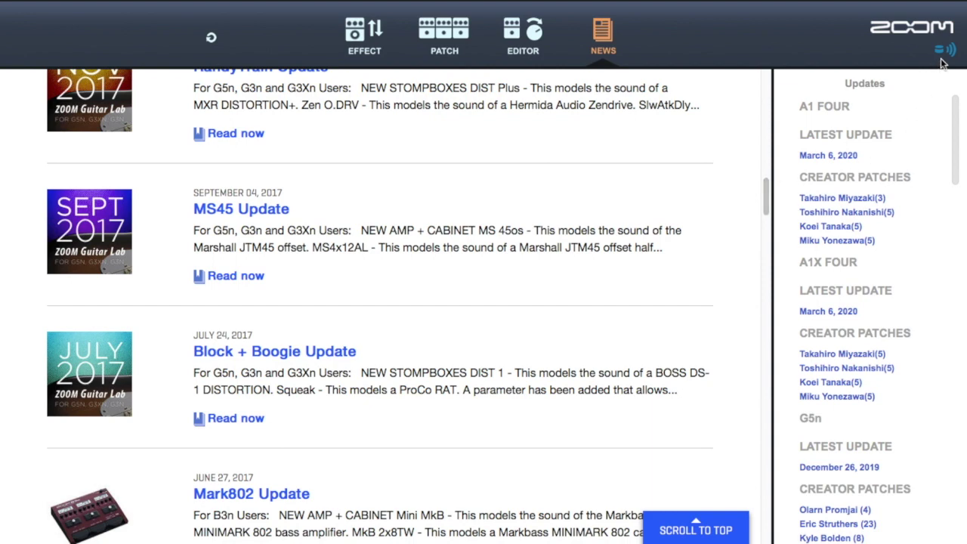
{"action": "left_click", "coordinate": [527, 52]}
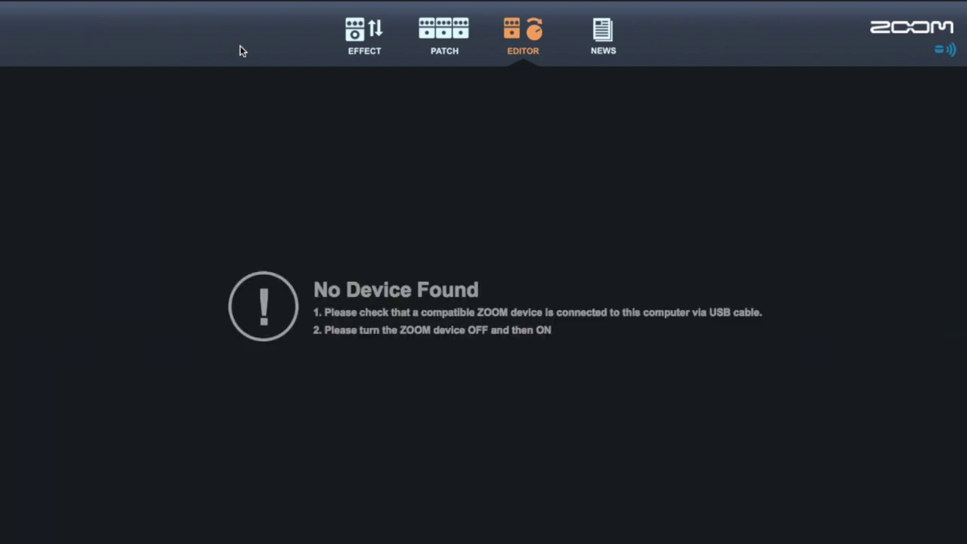
Cycle through Patch, Effect, Editor and News pages until the editor shows the reconnected G1 FOUR's patch 1:1 ZEP 1959
{"action": "left_click", "coordinate": [427, 33]}
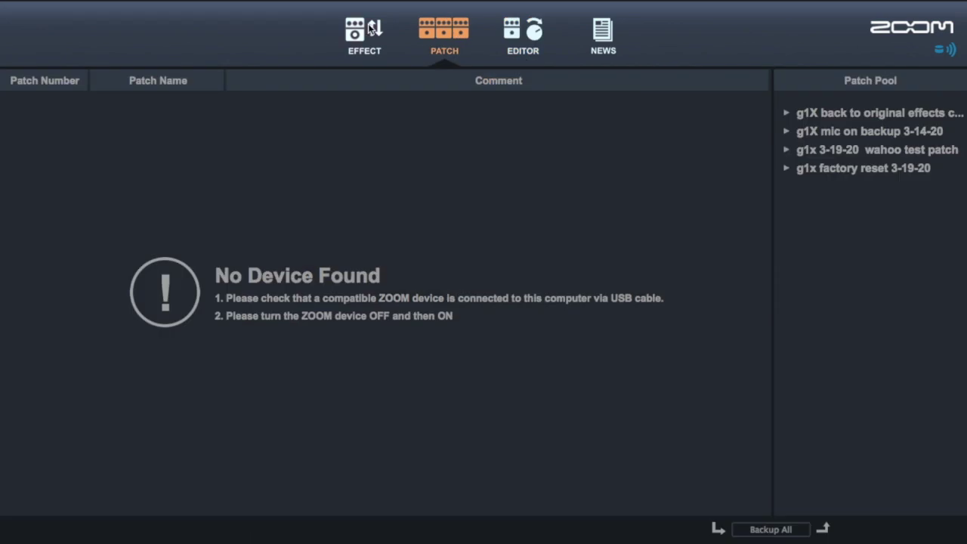
{"action": "left_click", "coordinate": [370, 31]}
{"action": "left_click", "coordinate": [434, 32]}
{"action": "left_click", "coordinate": [537, 30]}
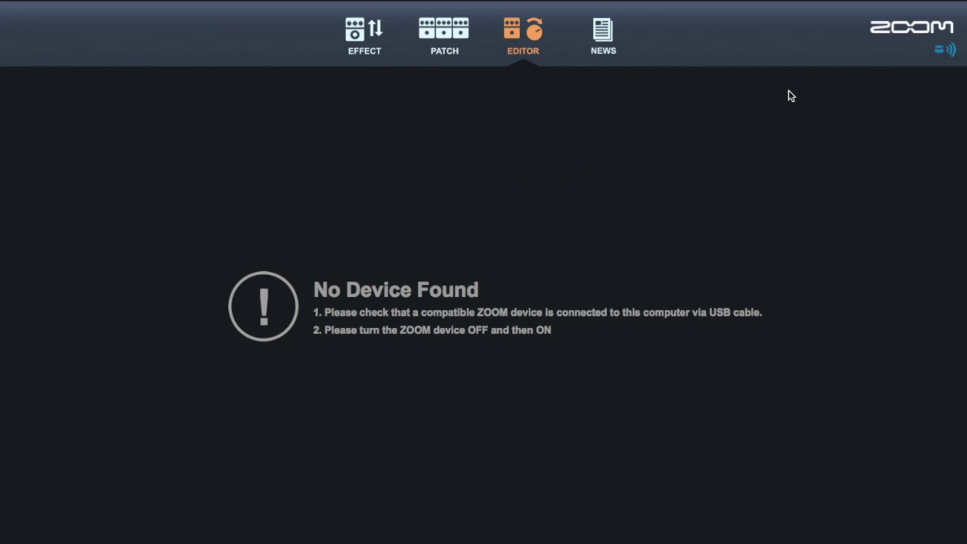
{"action": "left_click", "coordinate": [605, 36]}
{"action": "scroll", "coordinate": [497, 252], "scroll_direction": "up", "scroll_amount": 3}
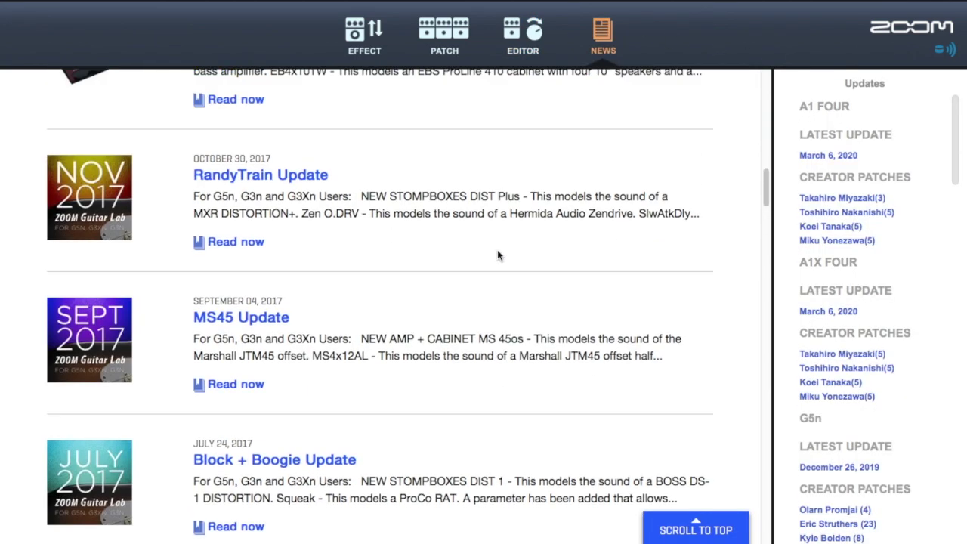
{"action": "scroll", "coordinate": [870, 218], "scroll_direction": "down", "scroll_amount": 1}
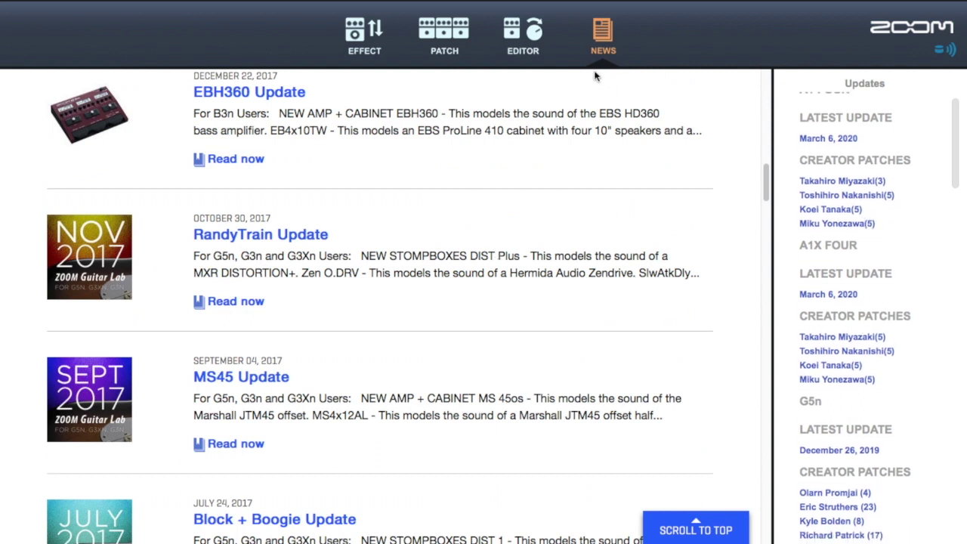
{"action": "left_click", "coordinate": [523, 42]}
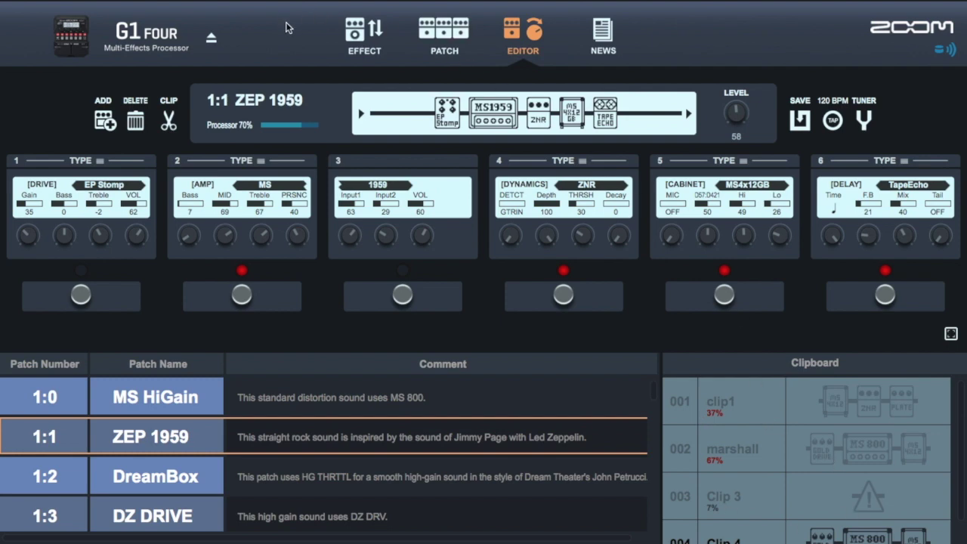
{"action": "left_click", "coordinate": [450, 45]}
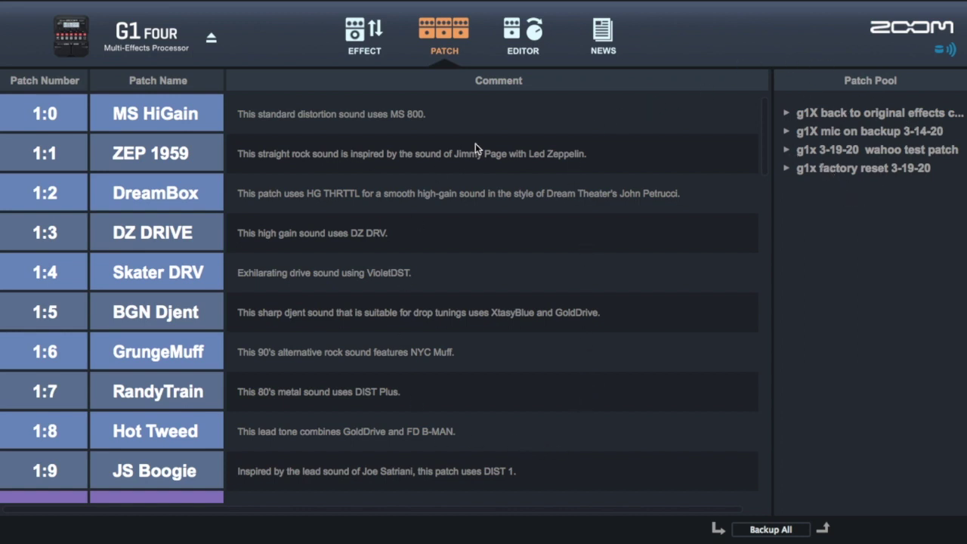
{"action": "left_click", "coordinate": [530, 47]}
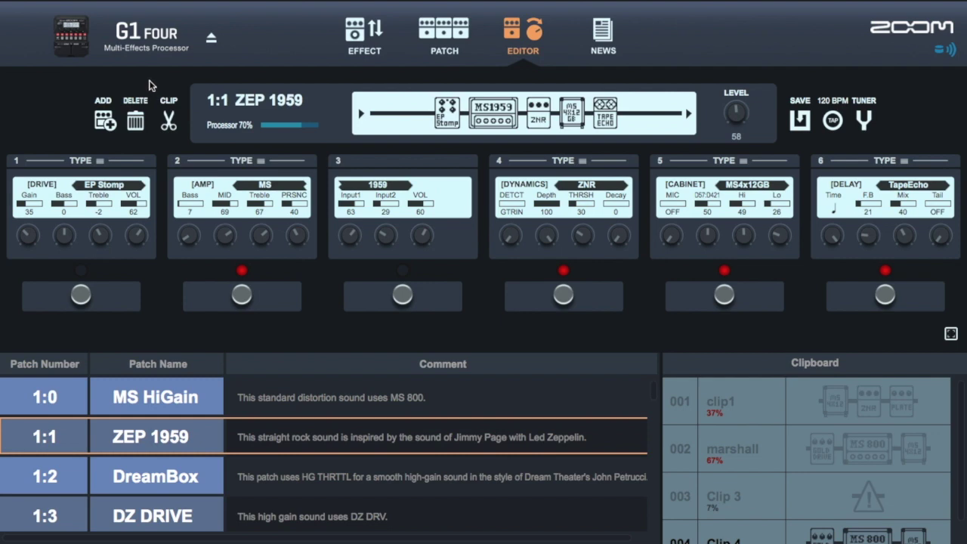
Show the Effect page and expand then collapse the new PEDAL category in the Effect Pool
{"action": "left_click", "coordinate": [438, 38]}
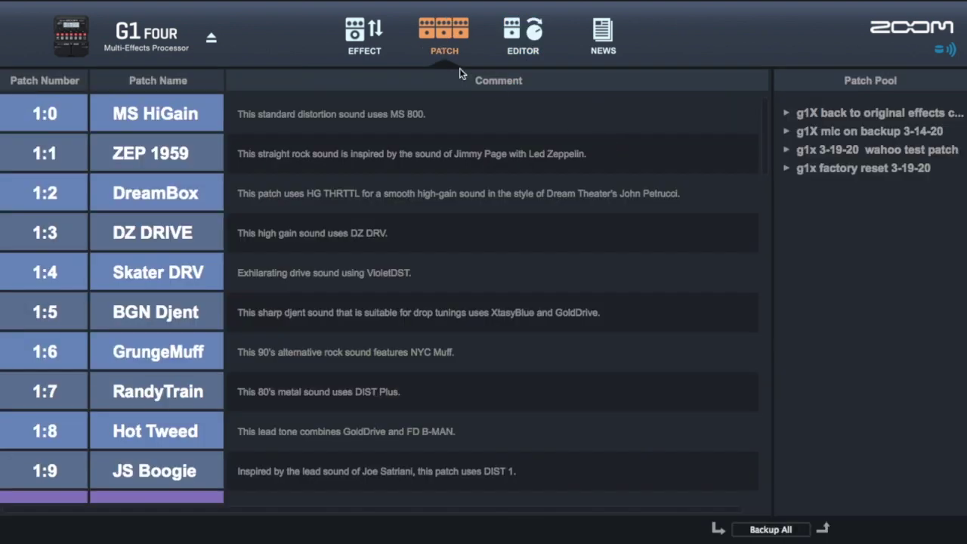
{"action": "left_click", "coordinate": [370, 40]}
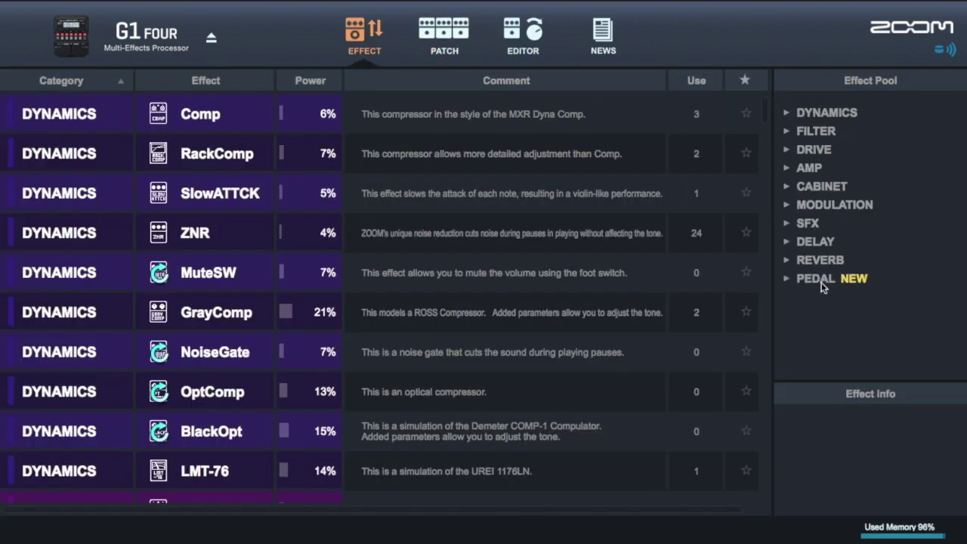
{"action": "left_click", "coordinate": [787, 280]}
{"action": "left_click", "coordinate": [787, 280]}
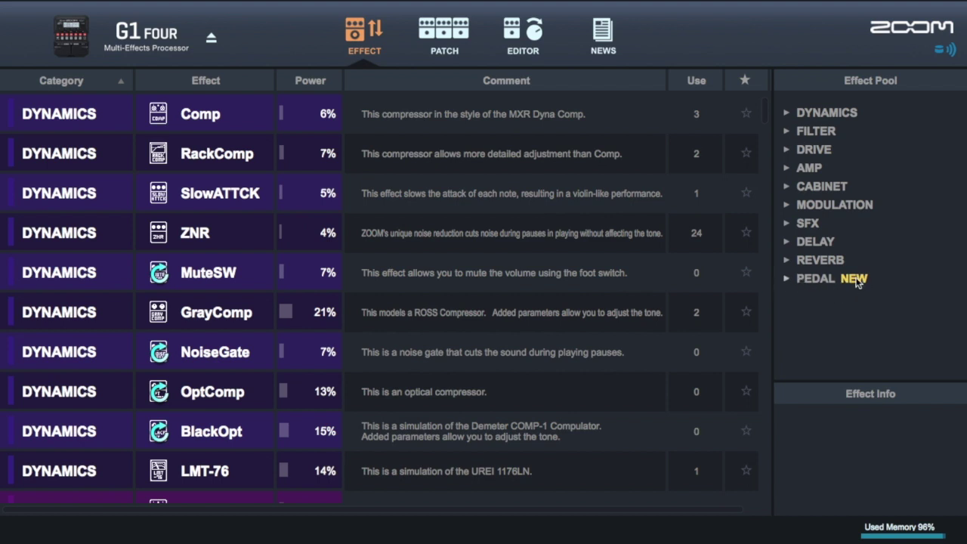